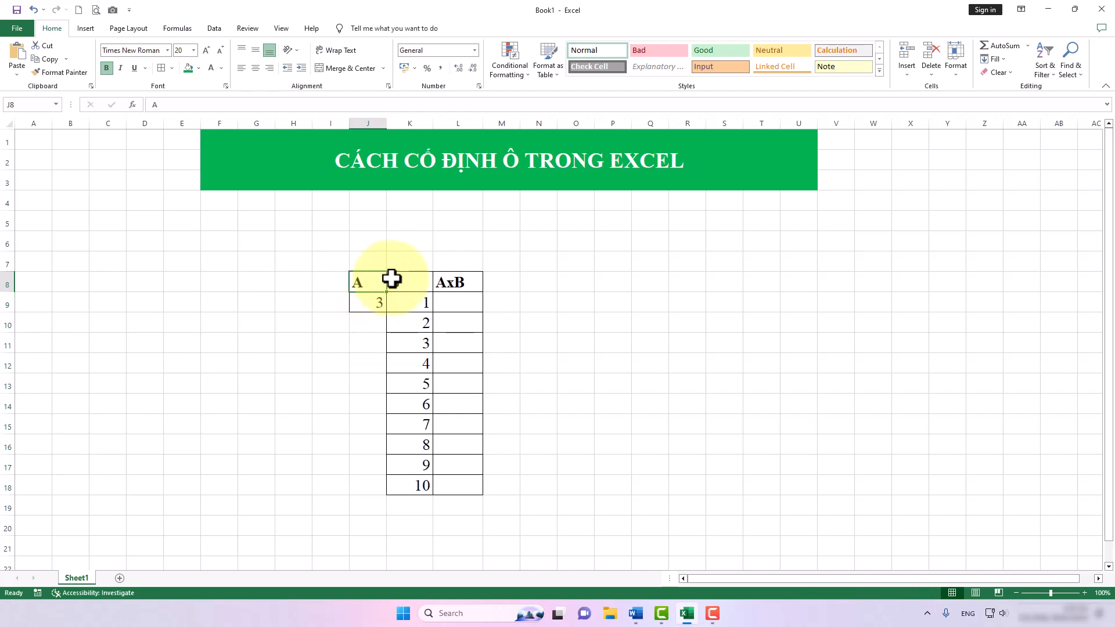
click(401, 281)
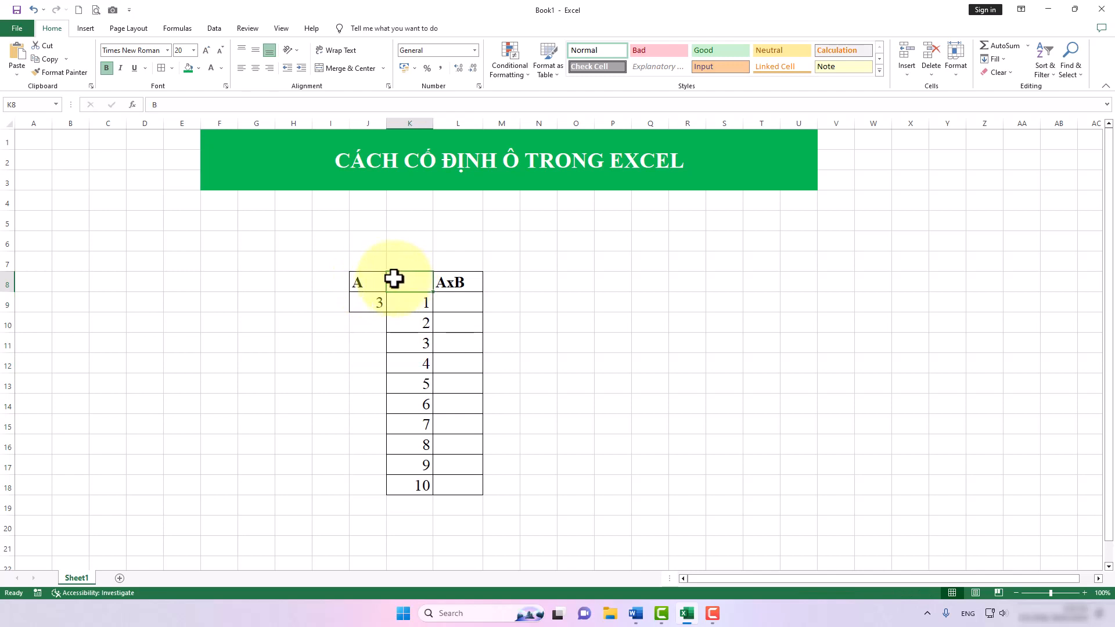
click(363, 282)
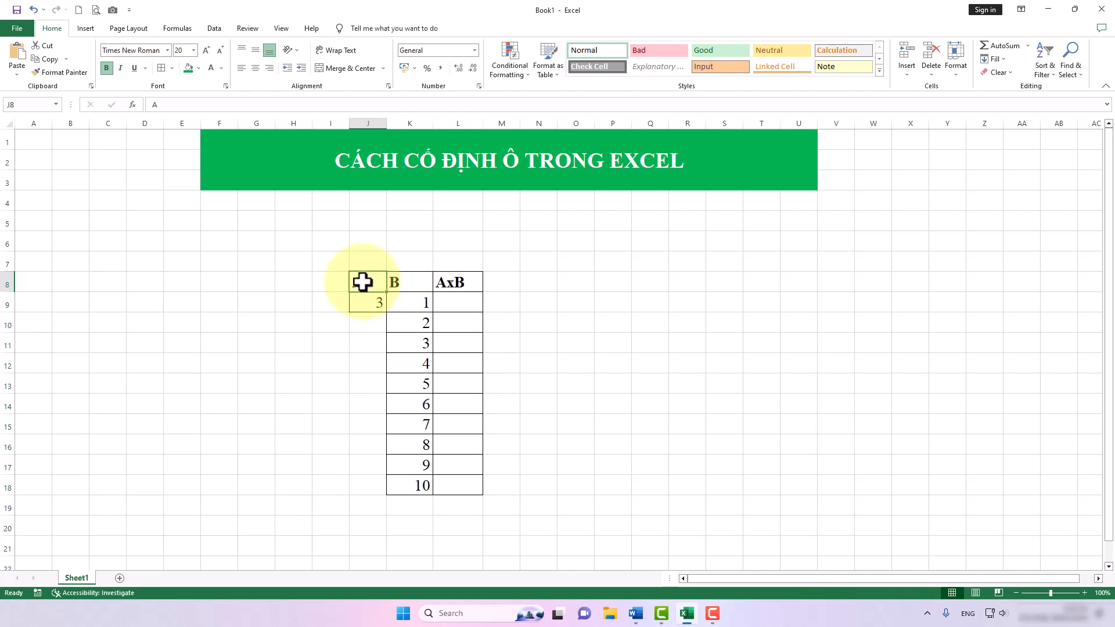
drag(406, 280, 430, 486)
Step: Enter the formula =J9*K9 in L9 and fill it down the AxB column to L18
click(463, 301)
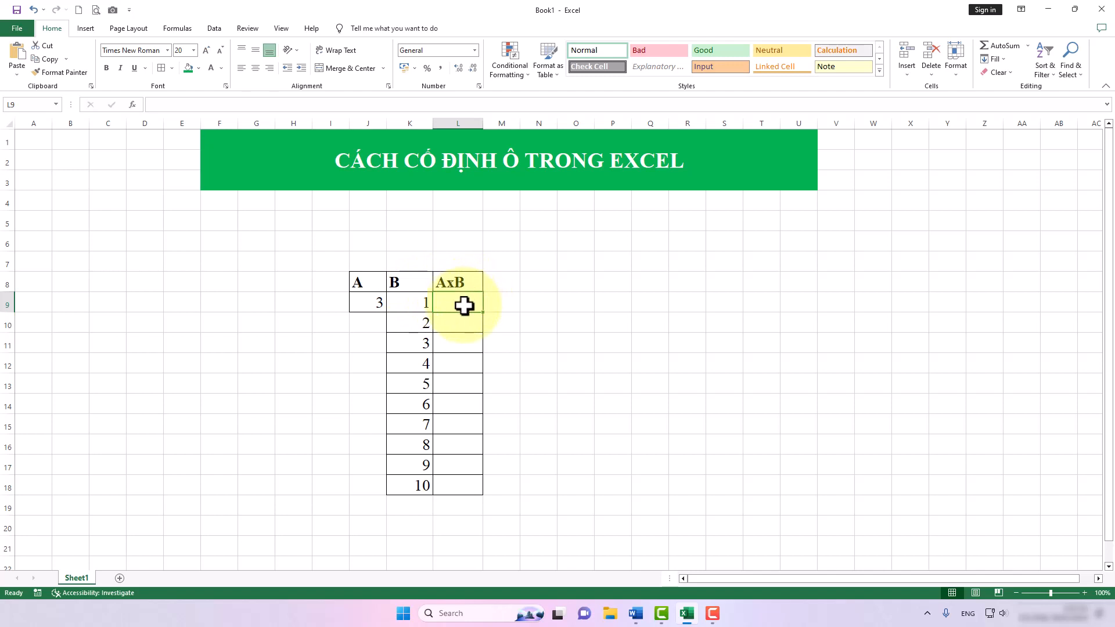
text(=)
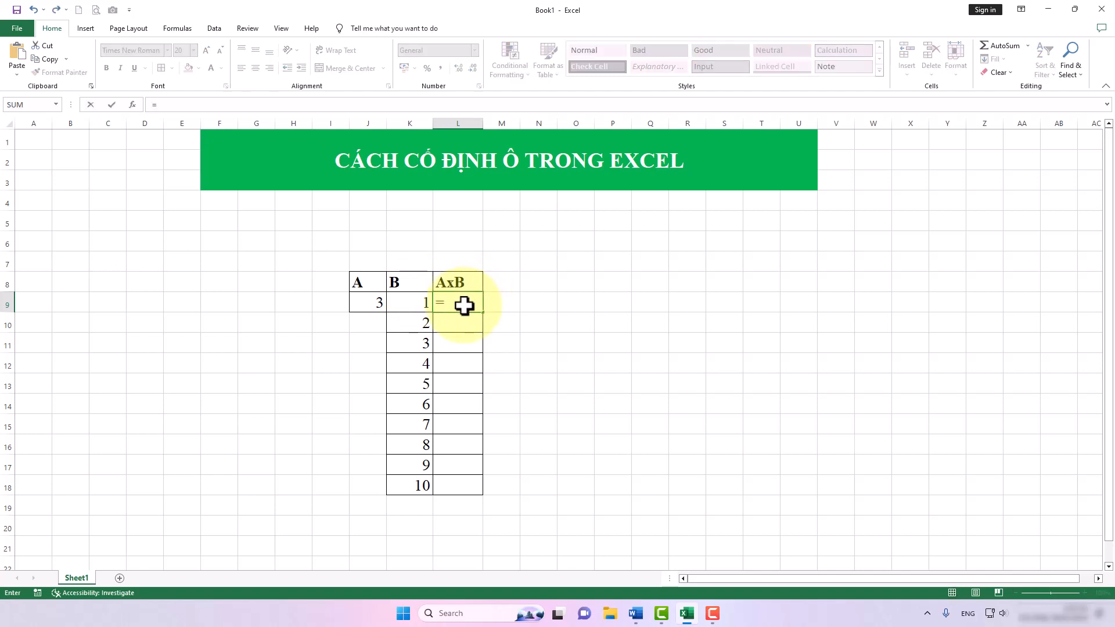
click(366, 304)
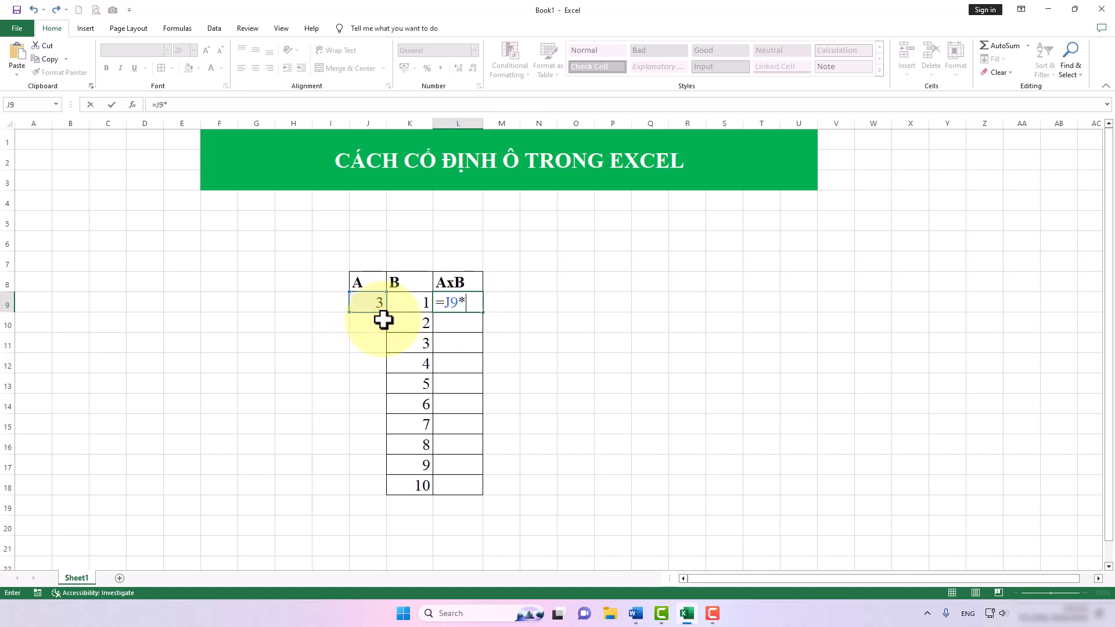
click(414, 307)
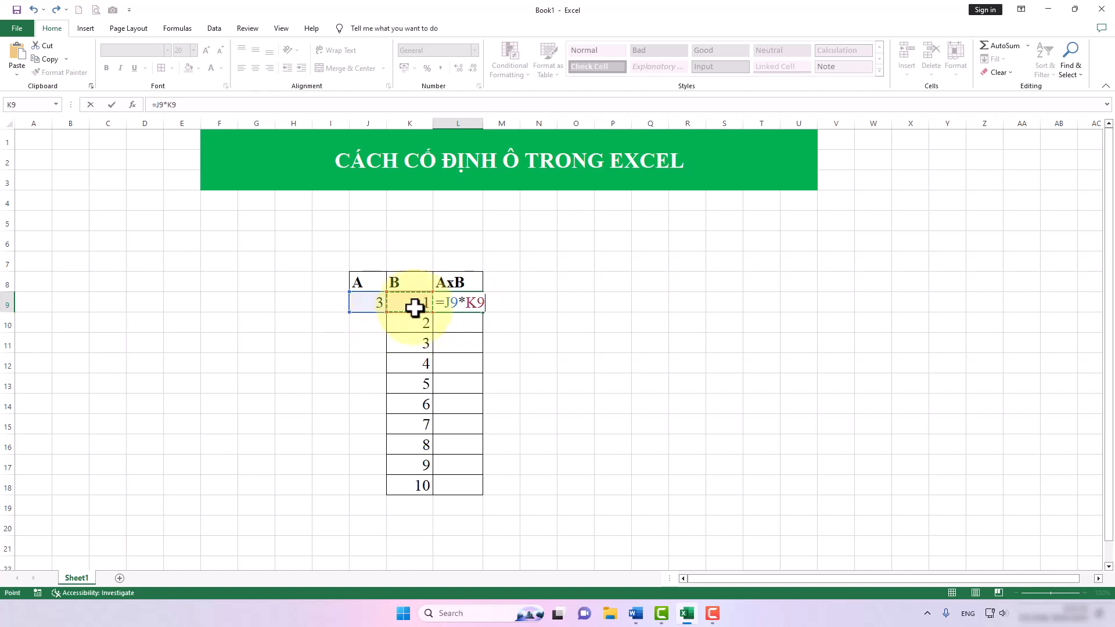
key(Return)
click(459, 297)
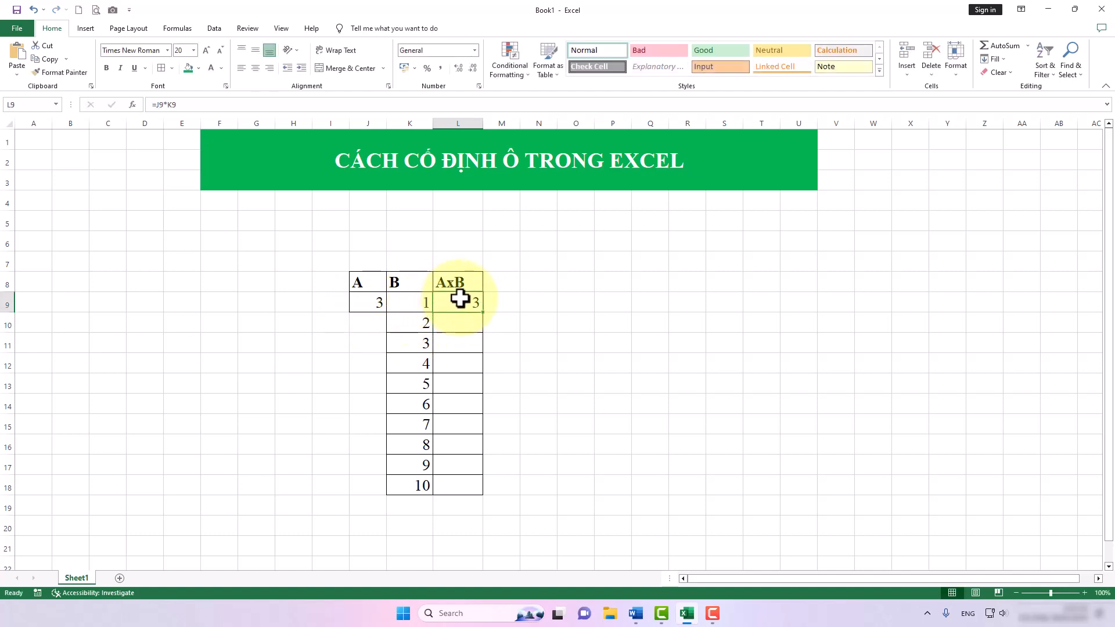
drag(483, 313, 489, 488)
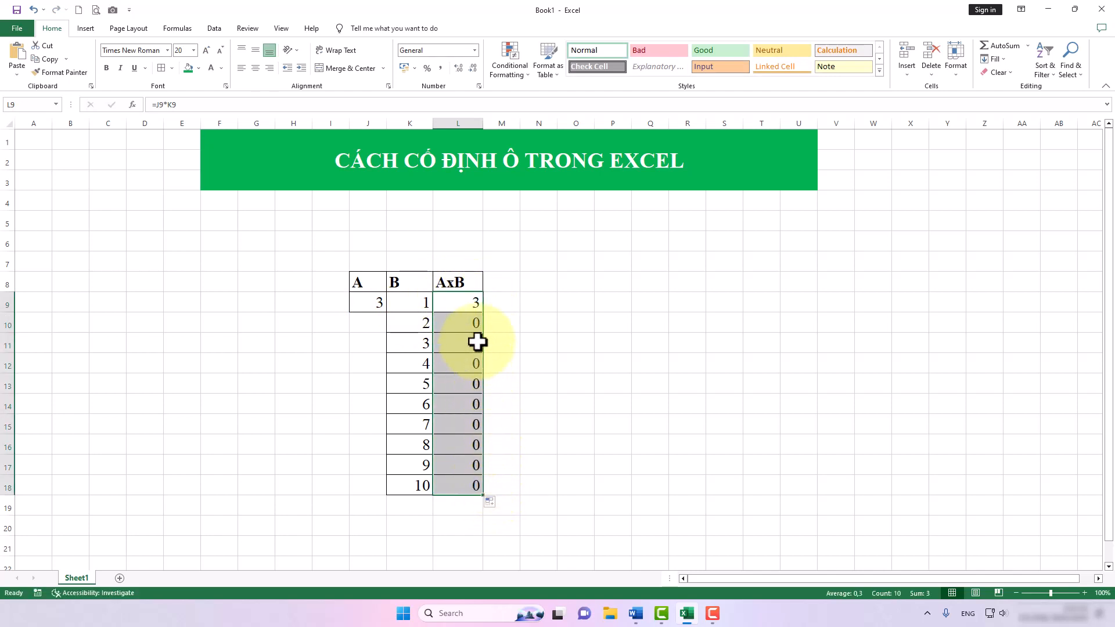
Step: Inspect the formulas in L9 and L10 and the A value in J9 to see which cells are referenced
click(470, 302)
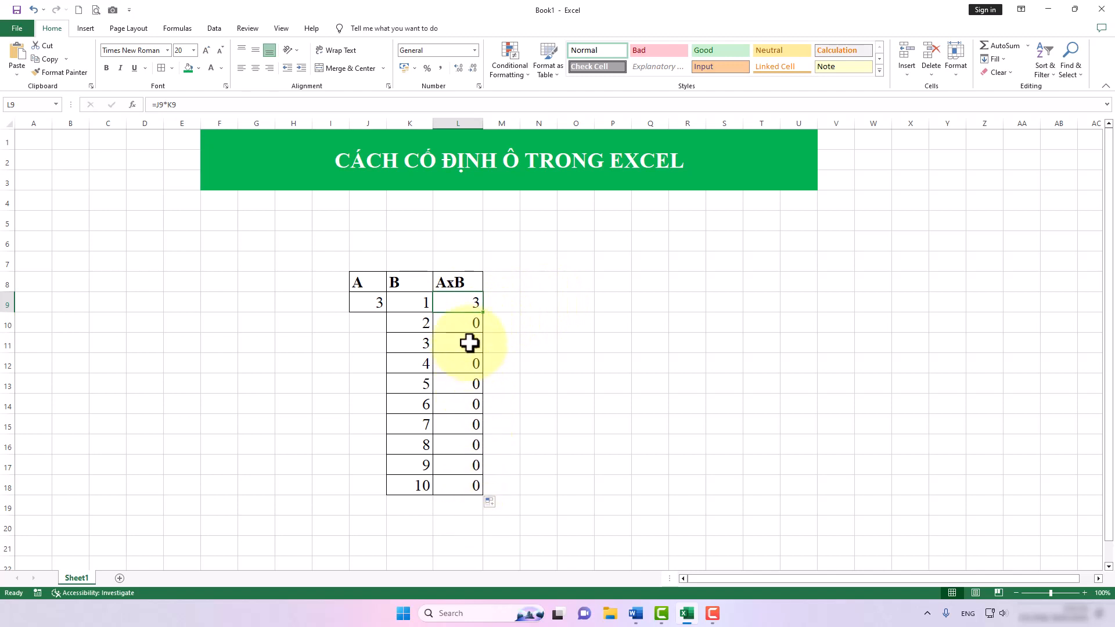
double_click(463, 302)
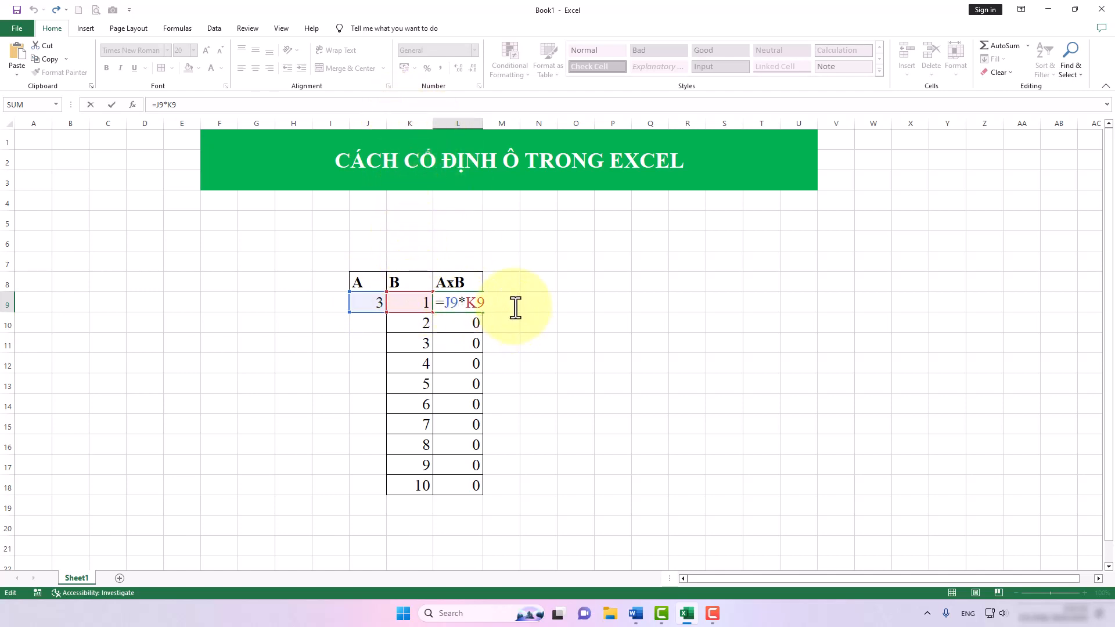
key(Return)
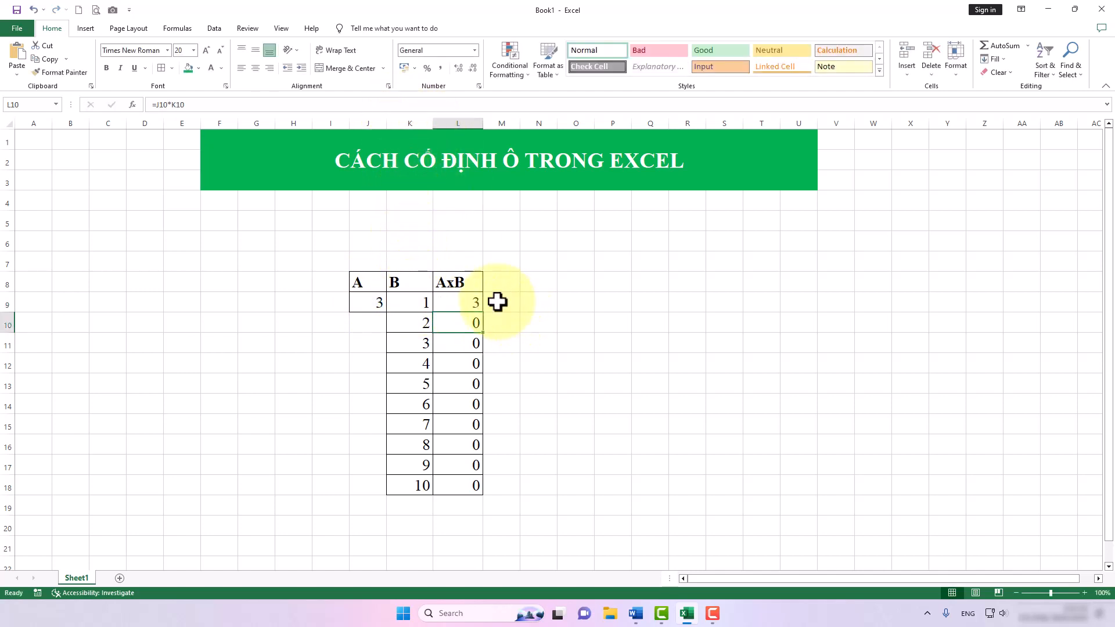
double_click(464, 325)
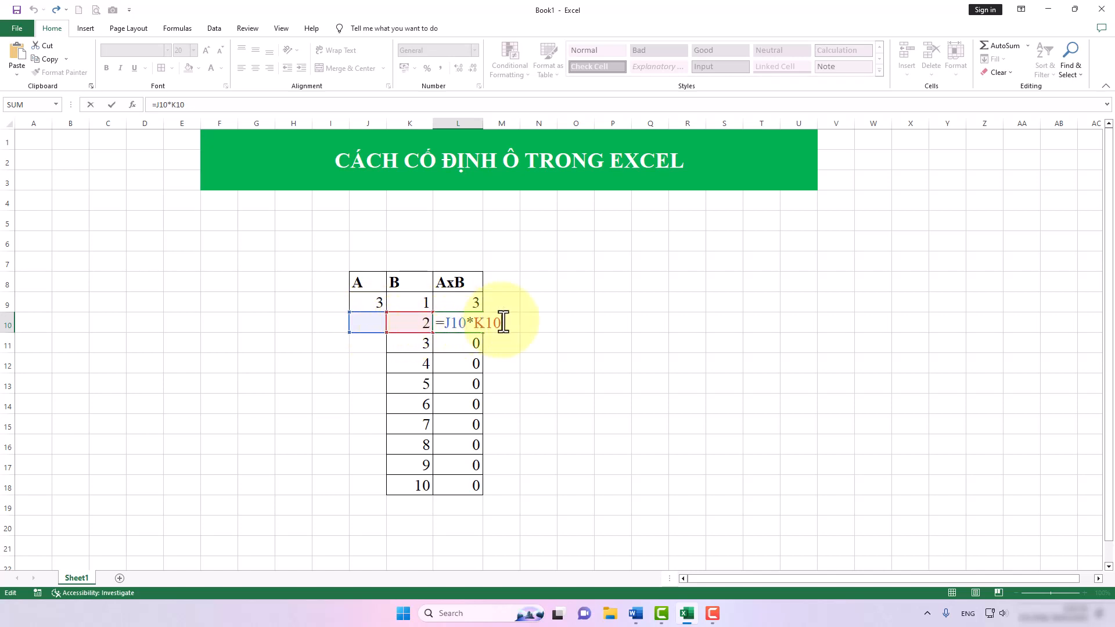
key(Return)
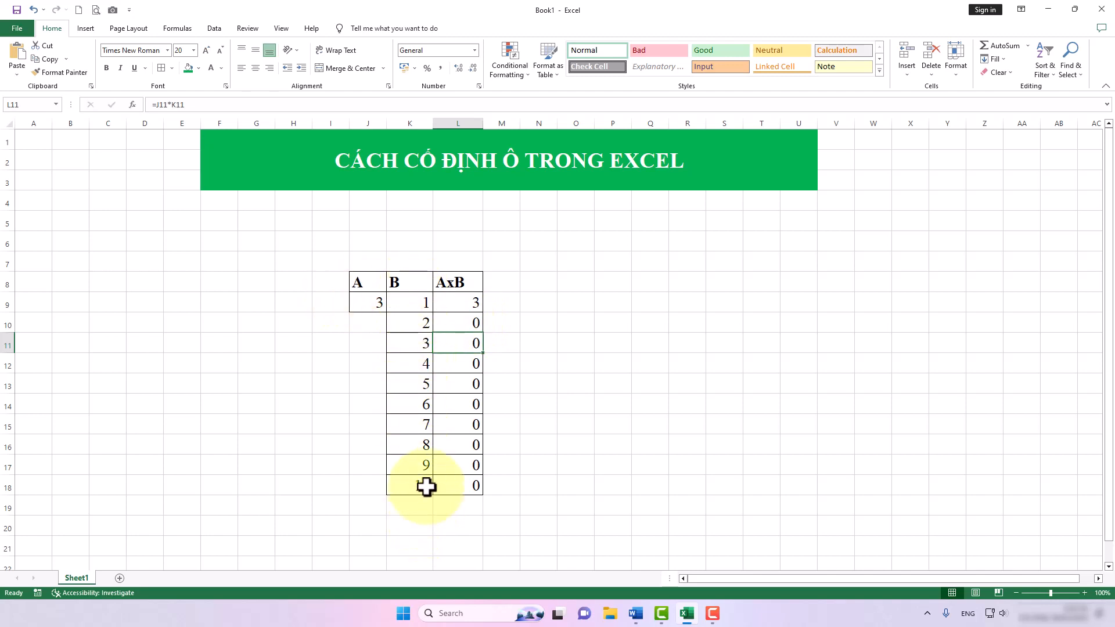
click(373, 301)
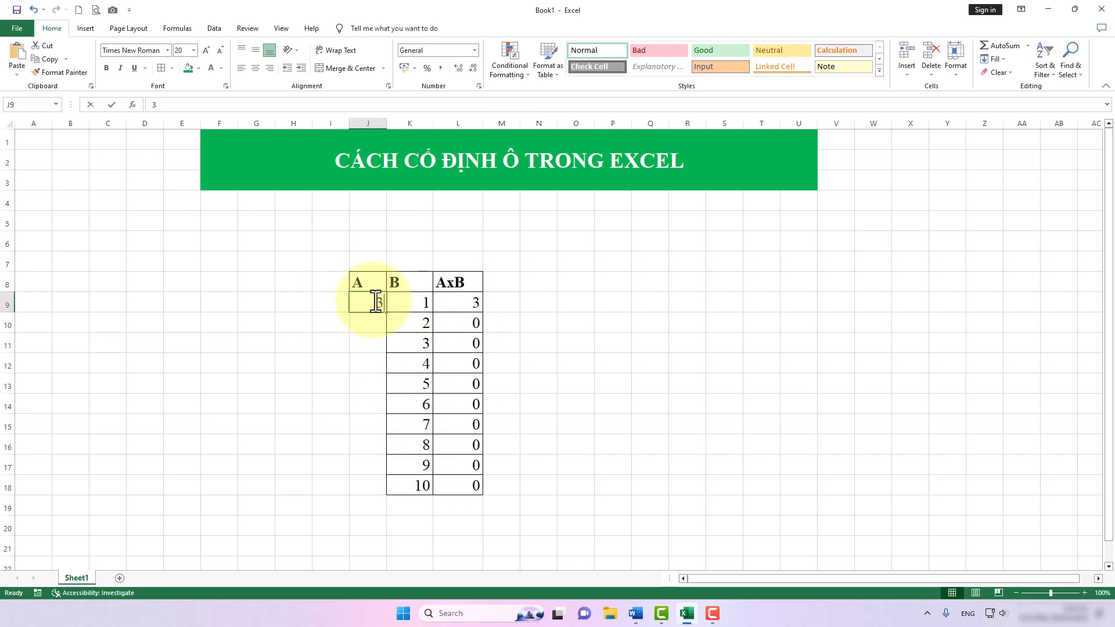
text(3)
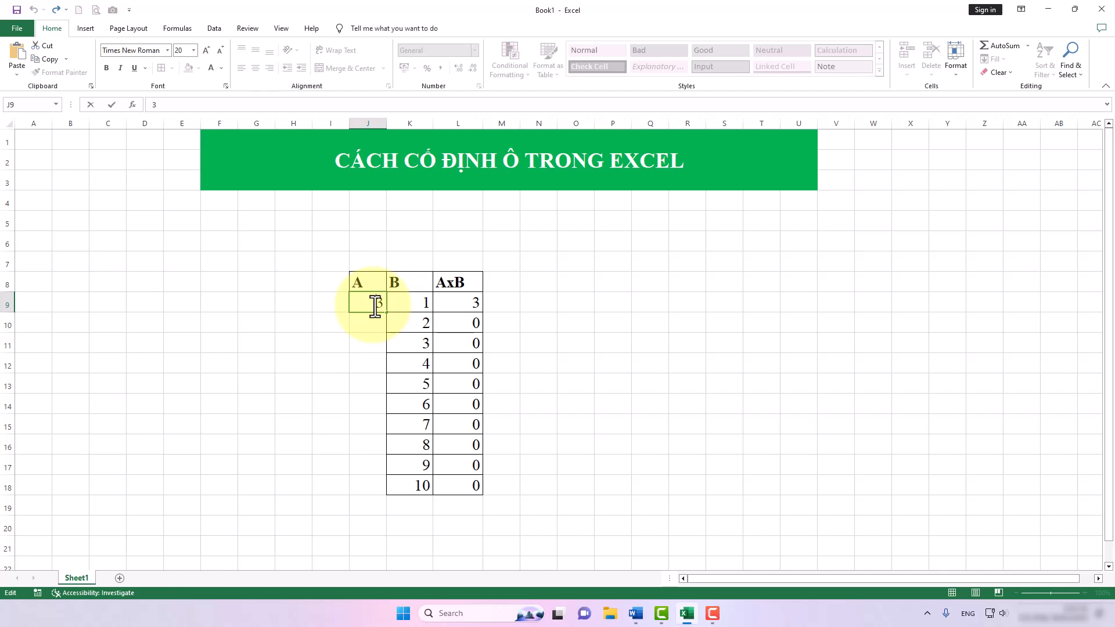
click(618, 316)
Step: Clear the relative-reference formulas from L9:L18 in the AxB column
drag(465, 301, 475, 477)
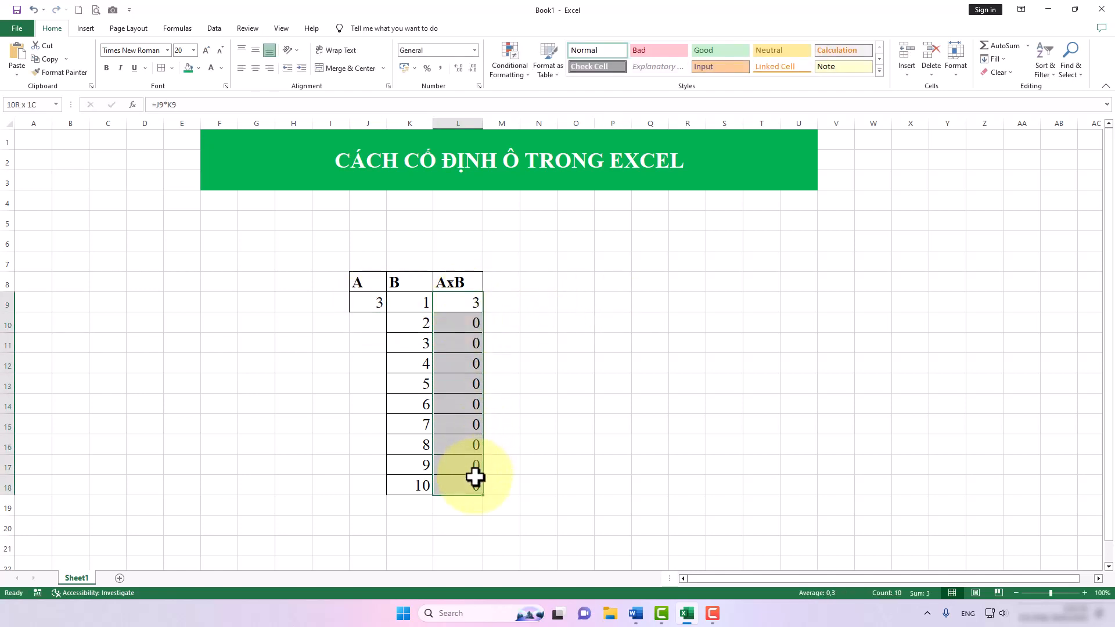
key(Delete)
click(575, 427)
Step: Enter =$J$9*K9 in L9 with an absolute reference to J9, and fill it down to L18
click(460, 298)
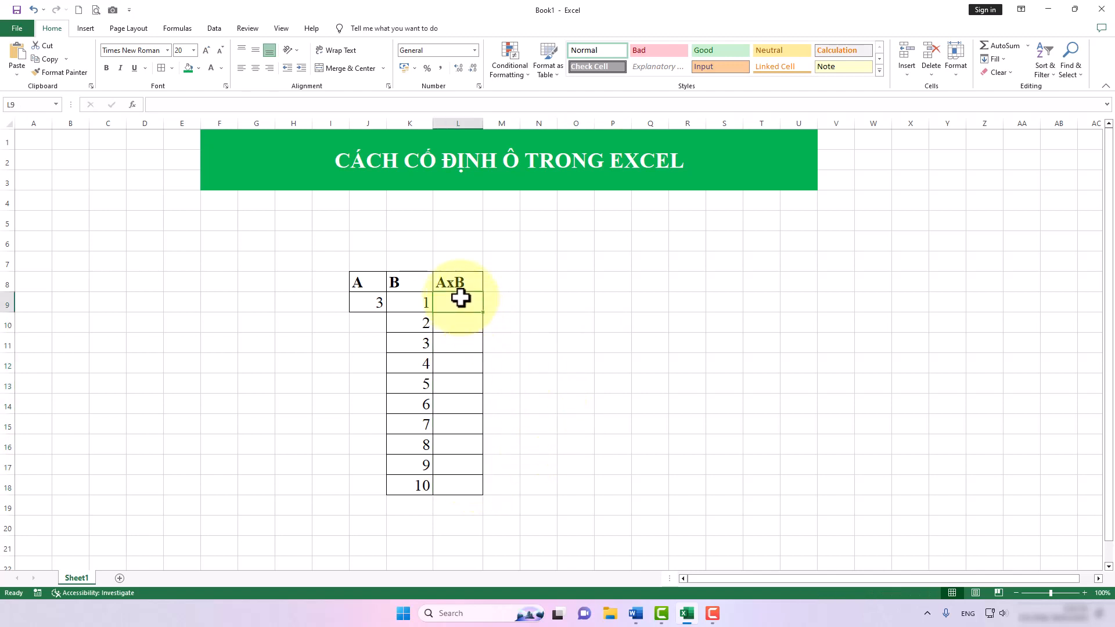
text(=)
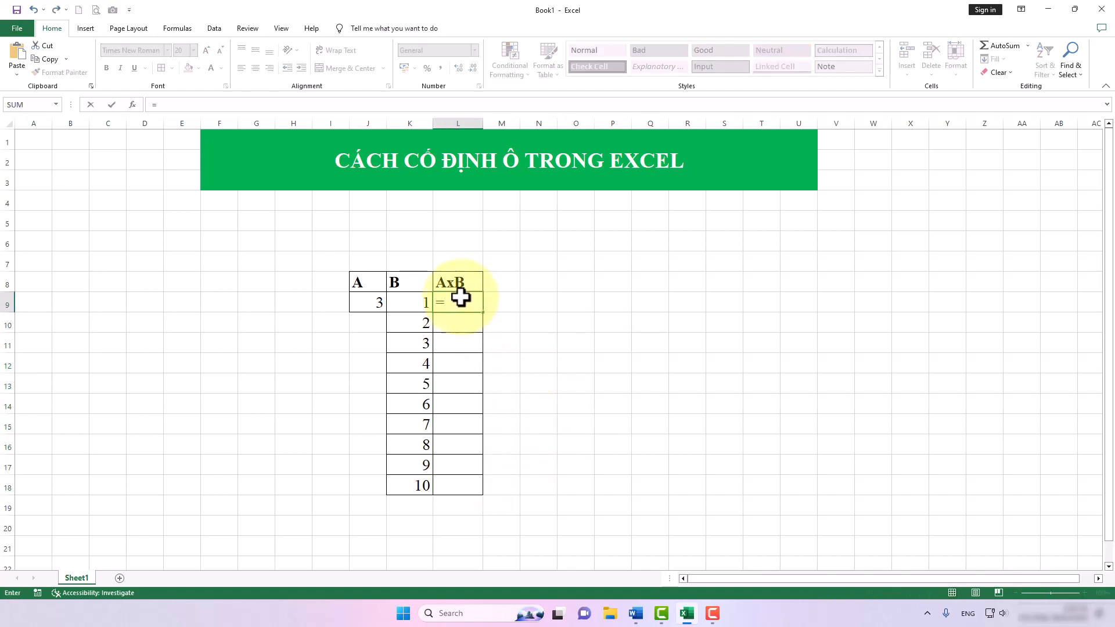
click(372, 301)
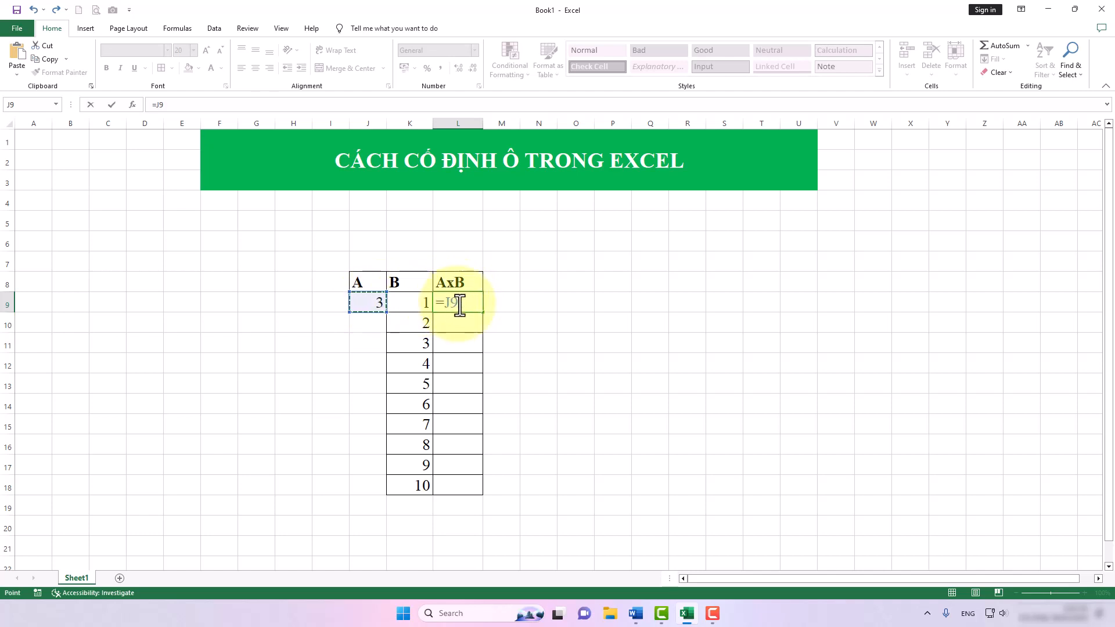
key(F4)
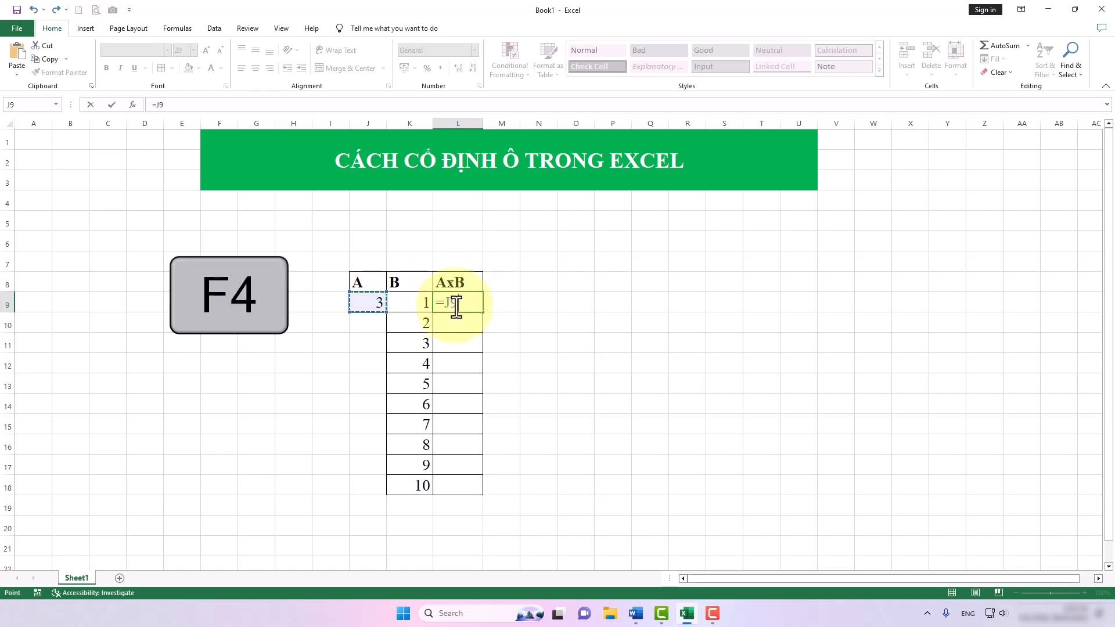
key(F4)
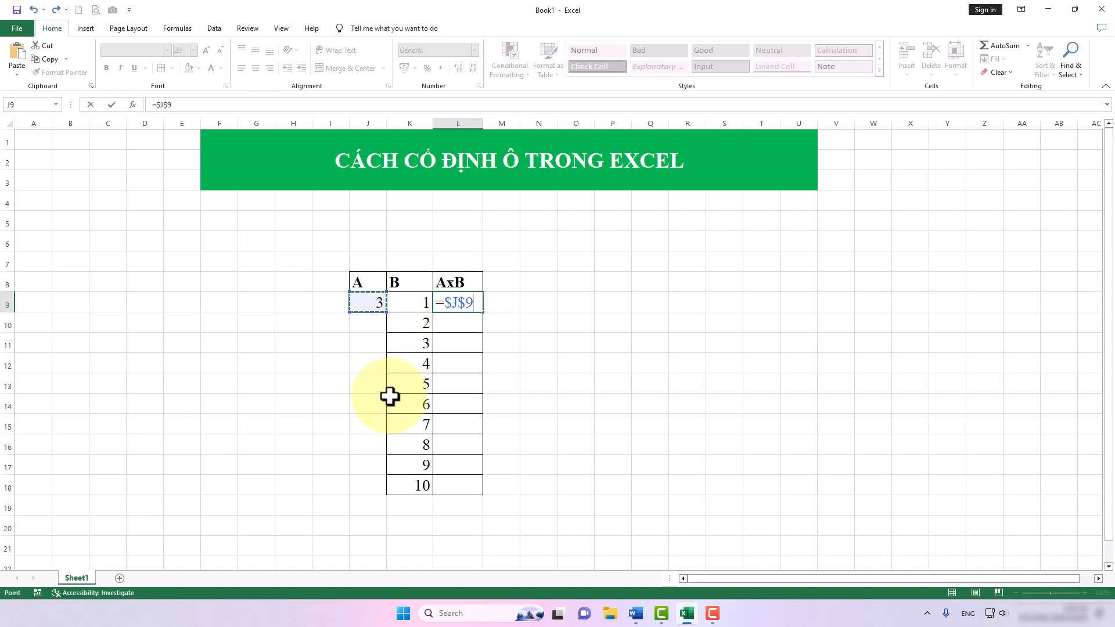
text(*)
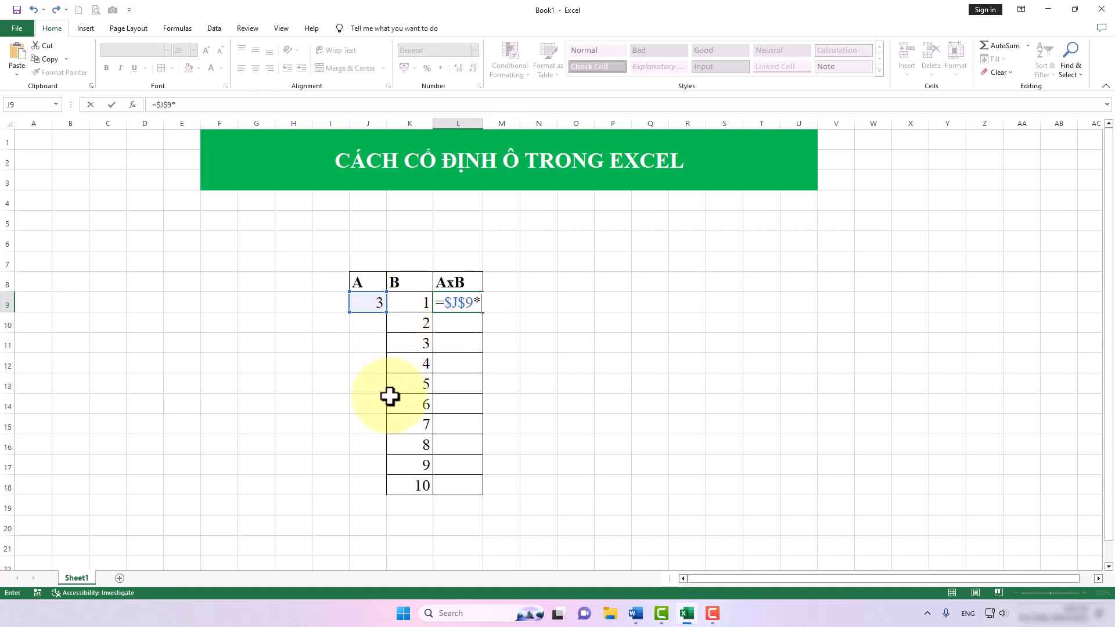
click(419, 302)
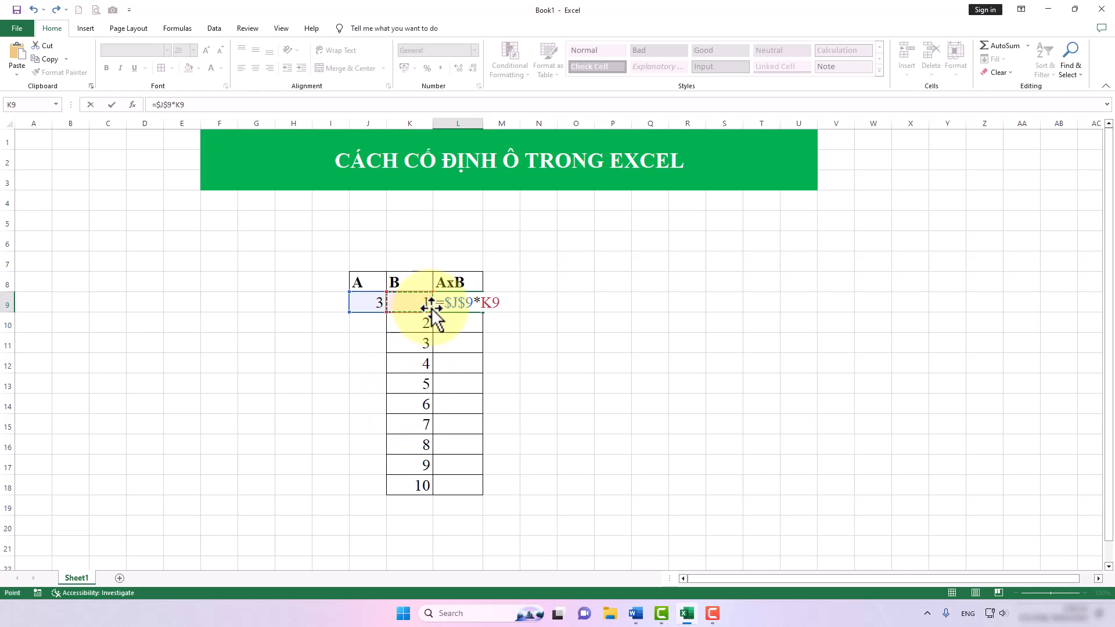
key(Return)
click(473, 305)
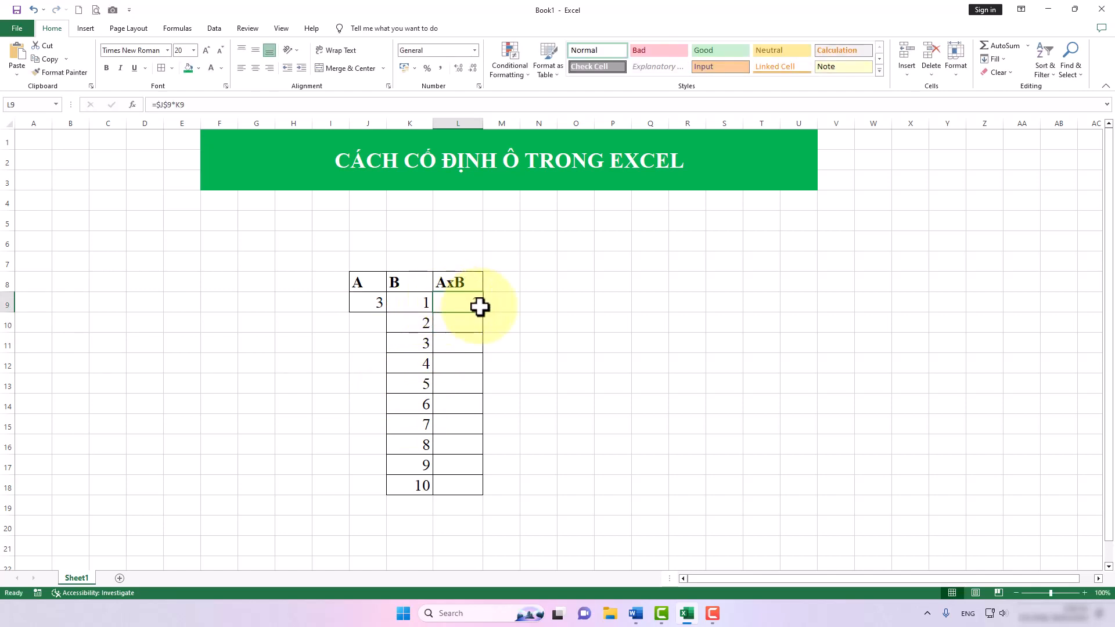
drag(485, 313, 494, 485)
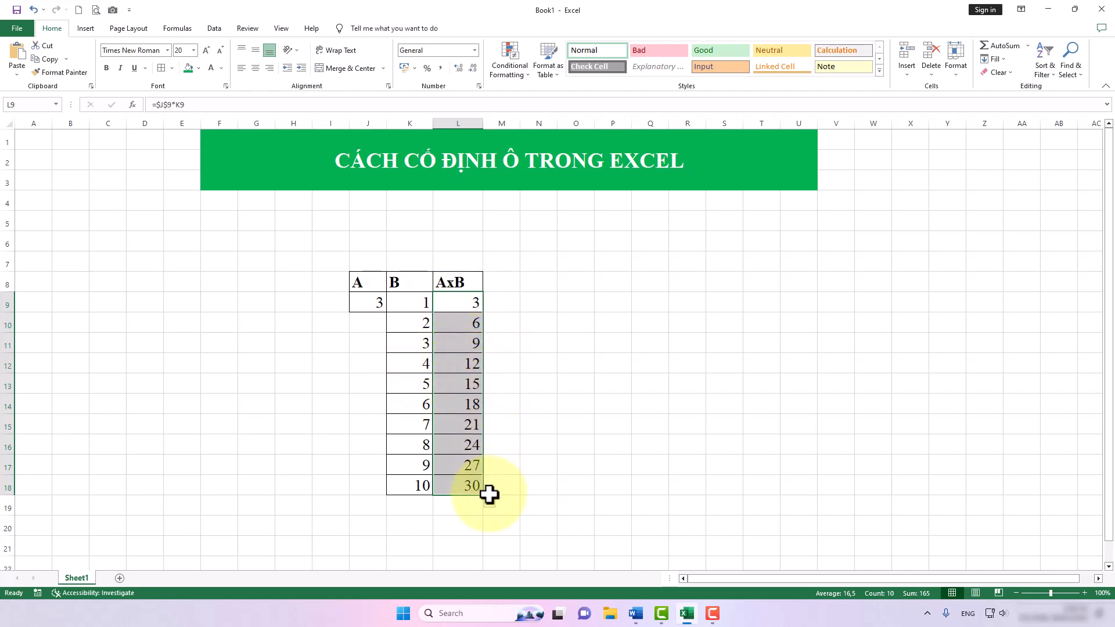
Step: Inspect the filled formulas in L9 through L13 to compare their references
double_click(465, 303)
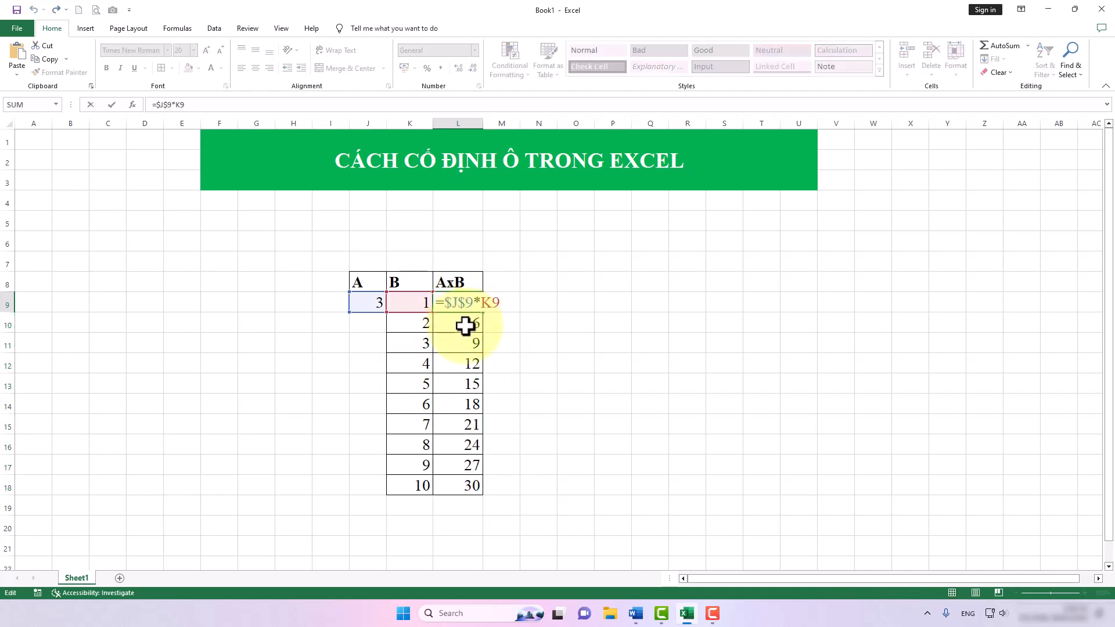
double_click(466, 326)
double_click(463, 343)
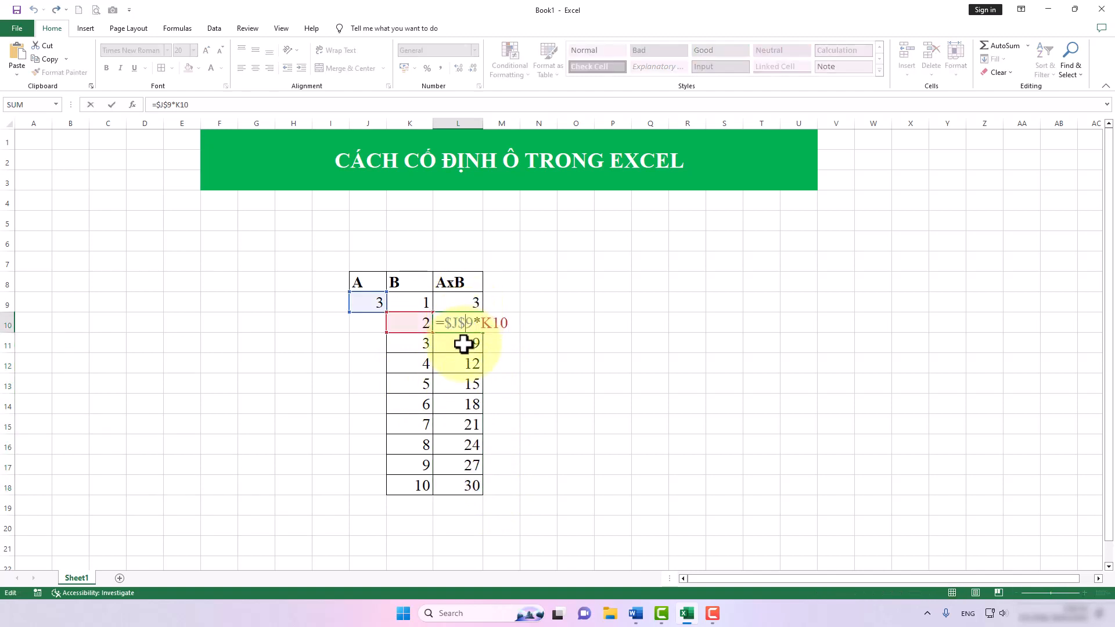
double_click(463, 364)
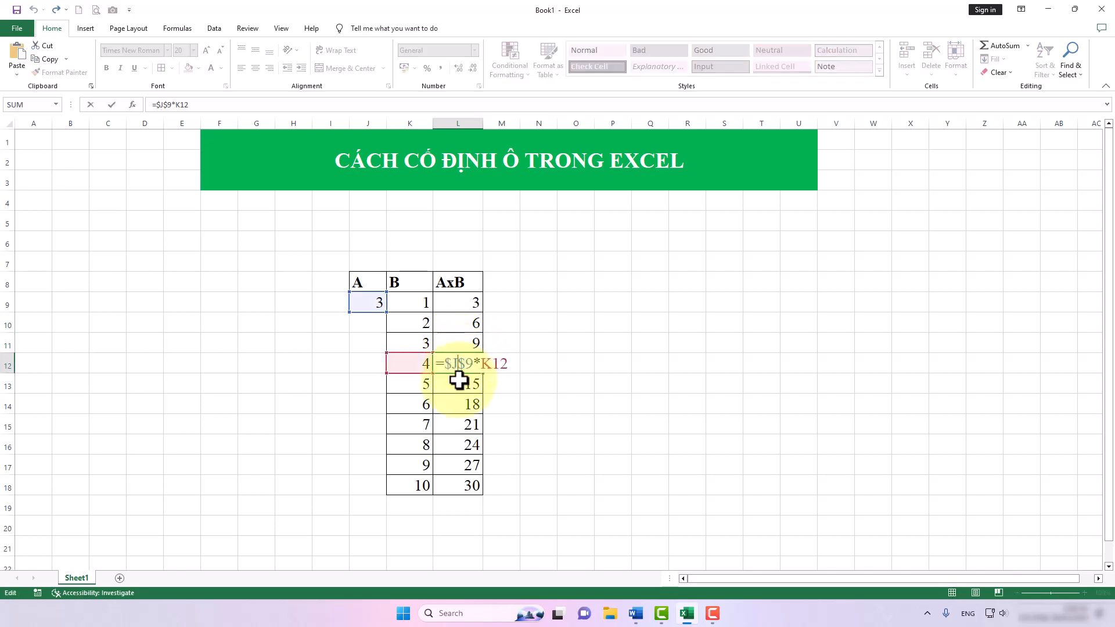
click(459, 385)
double_click(459, 385)
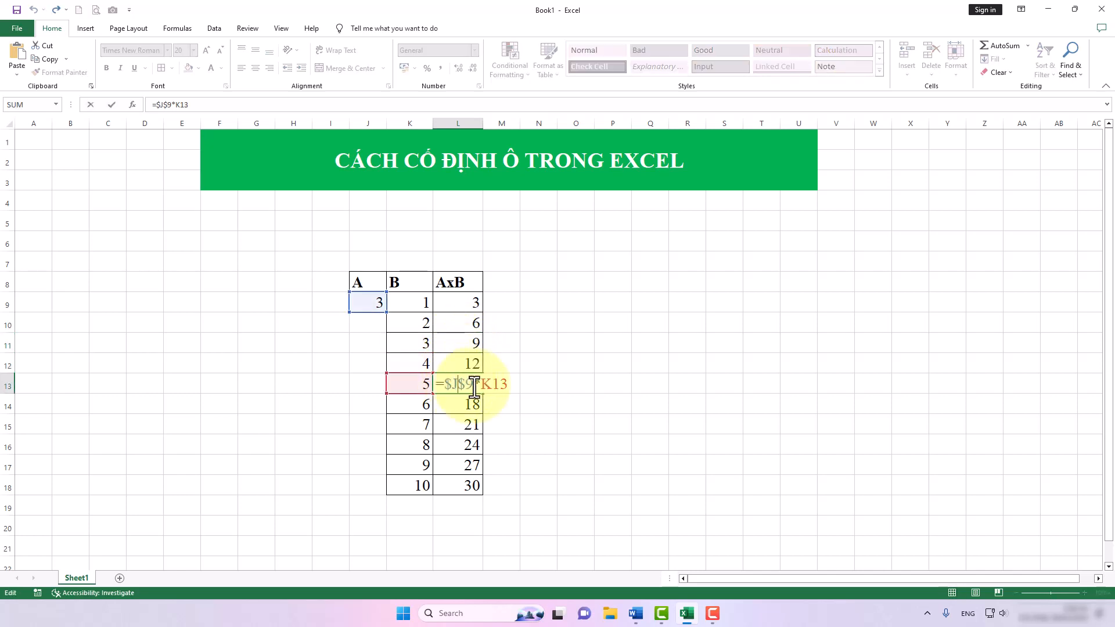
click(547, 330)
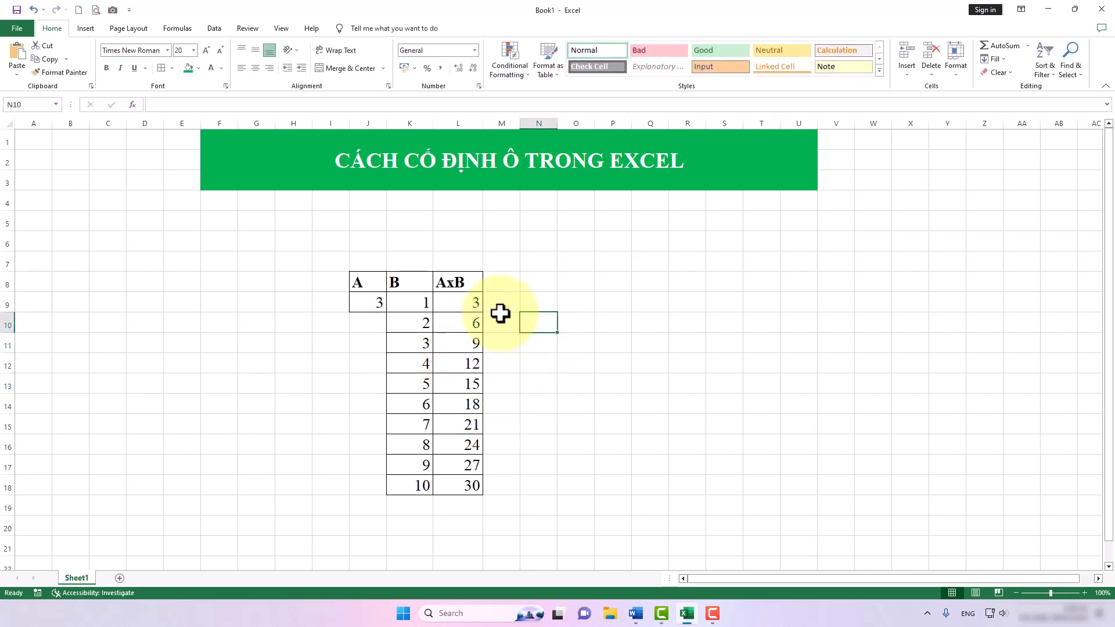
Step: Clear the absolute-reference formulas from L9:L18 in the AxB column
drag(476, 304, 472, 481)
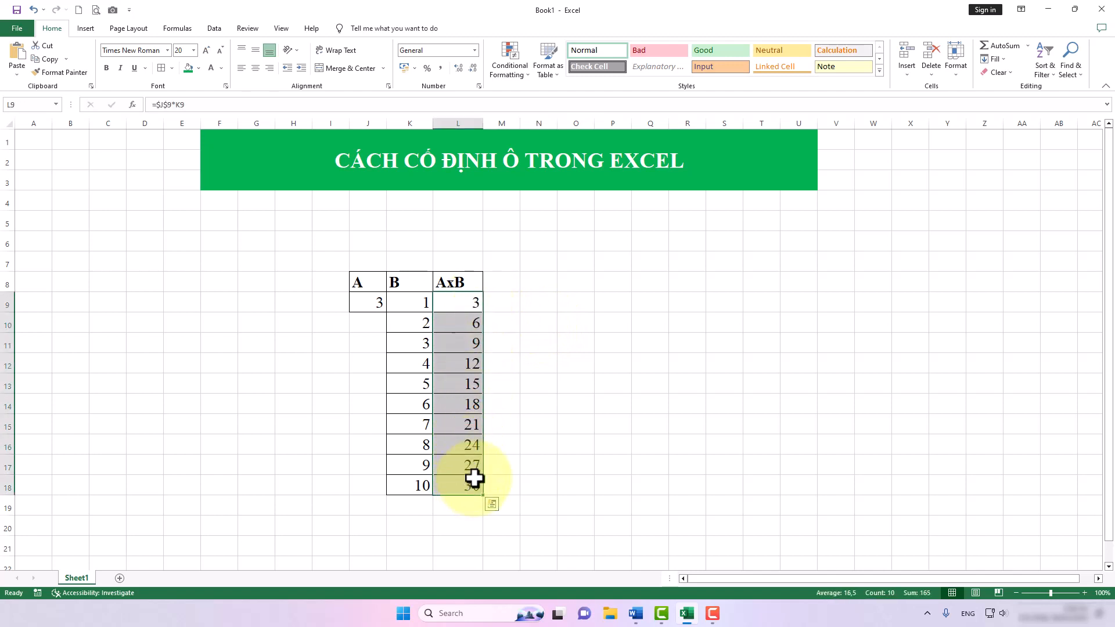
key(Delete)
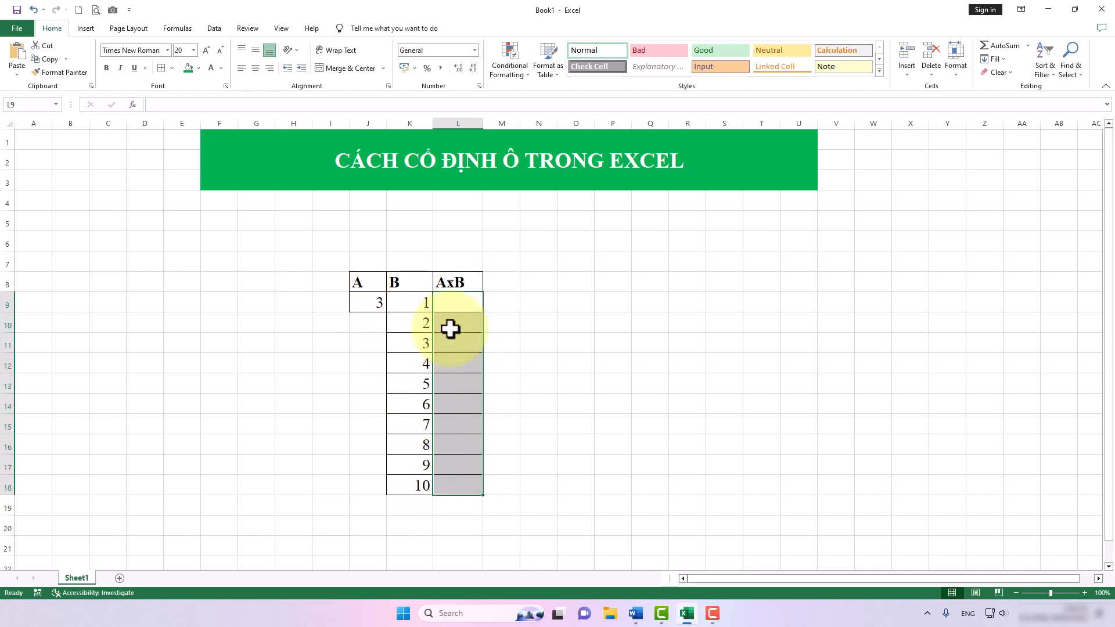
Step: Define the name ocodinh for cell J9
click(374, 302)
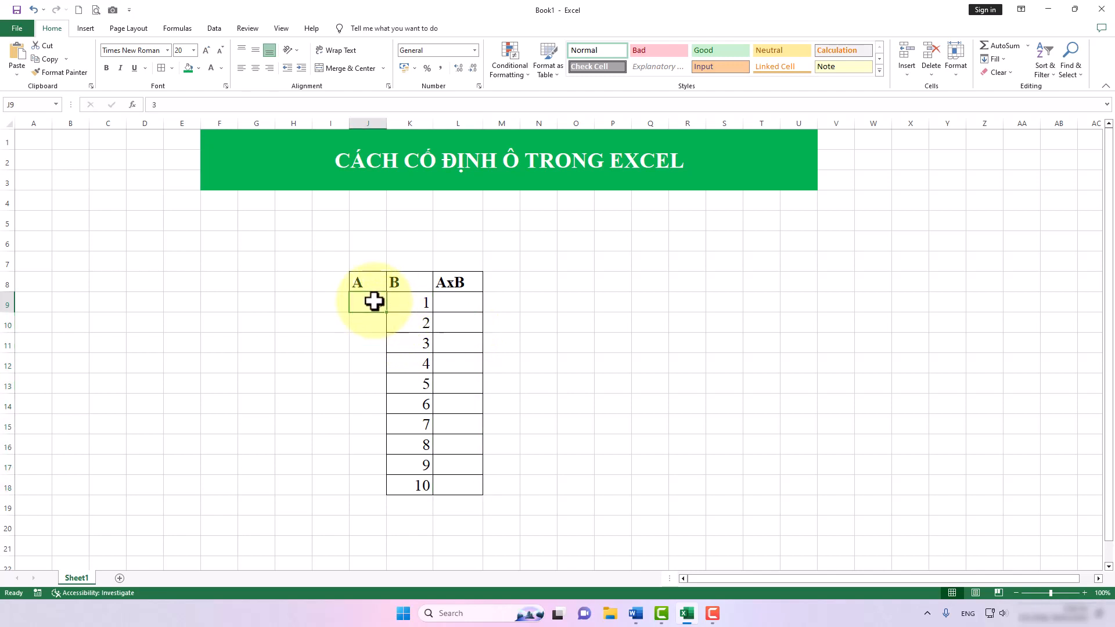
click(54, 104)
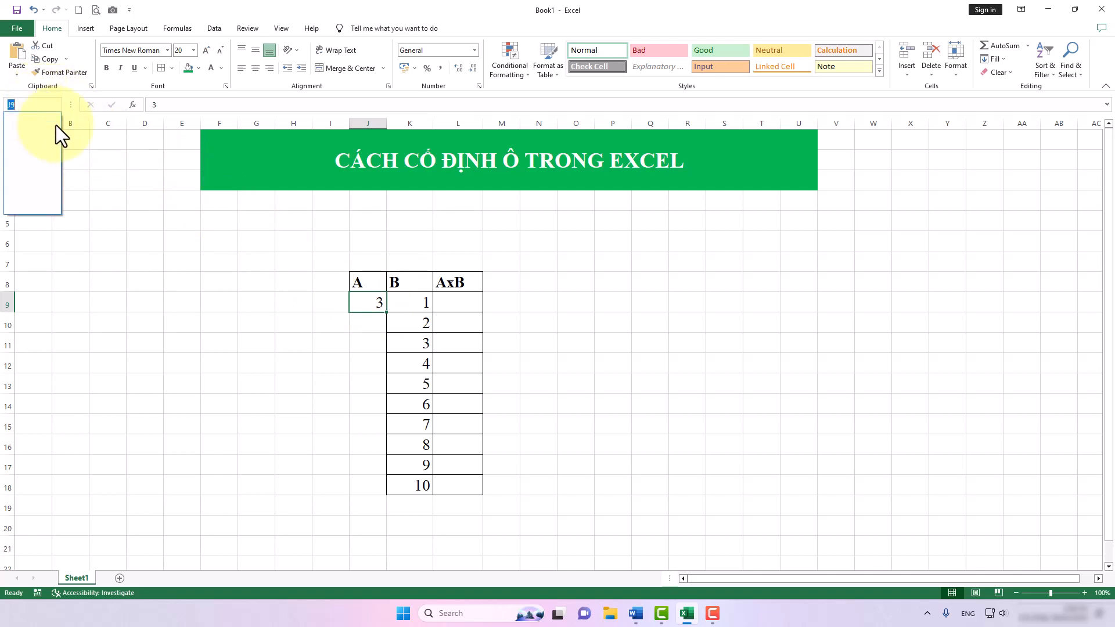
text(ocd)
key(BackSpace)
key(BackSpace)
key(BackSpace)
text(p)
key(BackSpace)
text(oco)
key(Return)
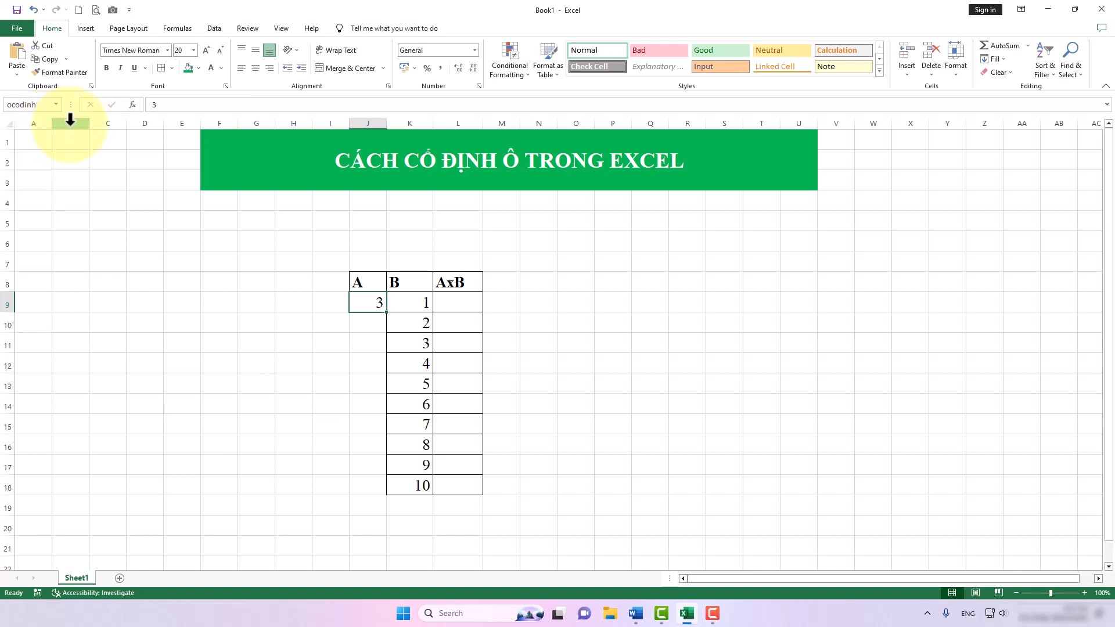
Step: Enter =ocodinh*K9 in L9, using the named cell as the fixed factor, and fill it down to L18
click(542, 300)
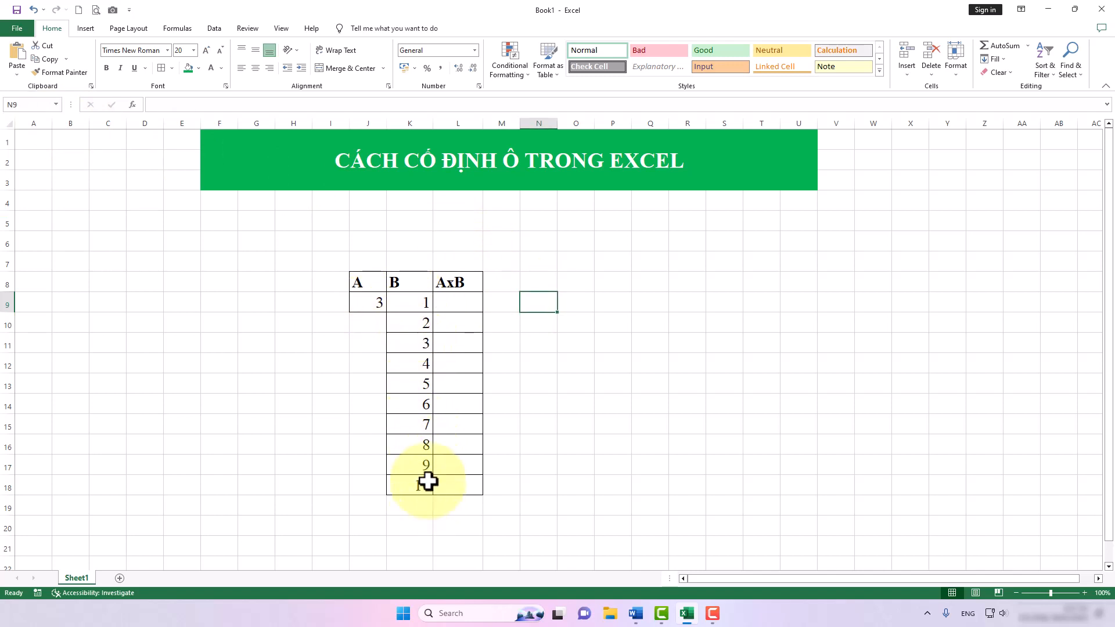
click(458, 299)
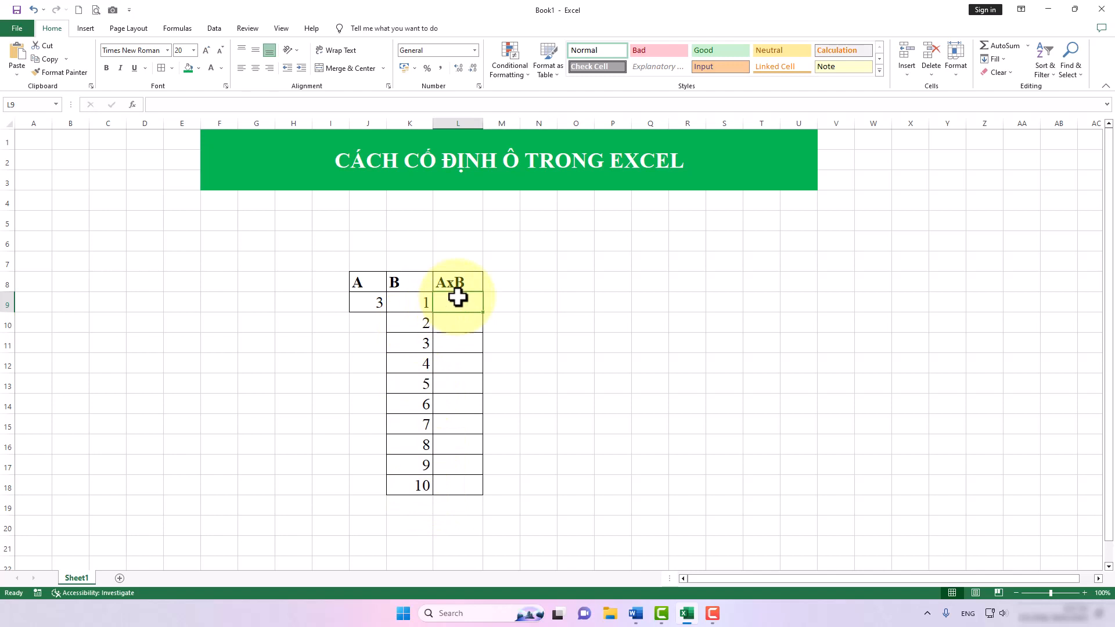
text(=o)
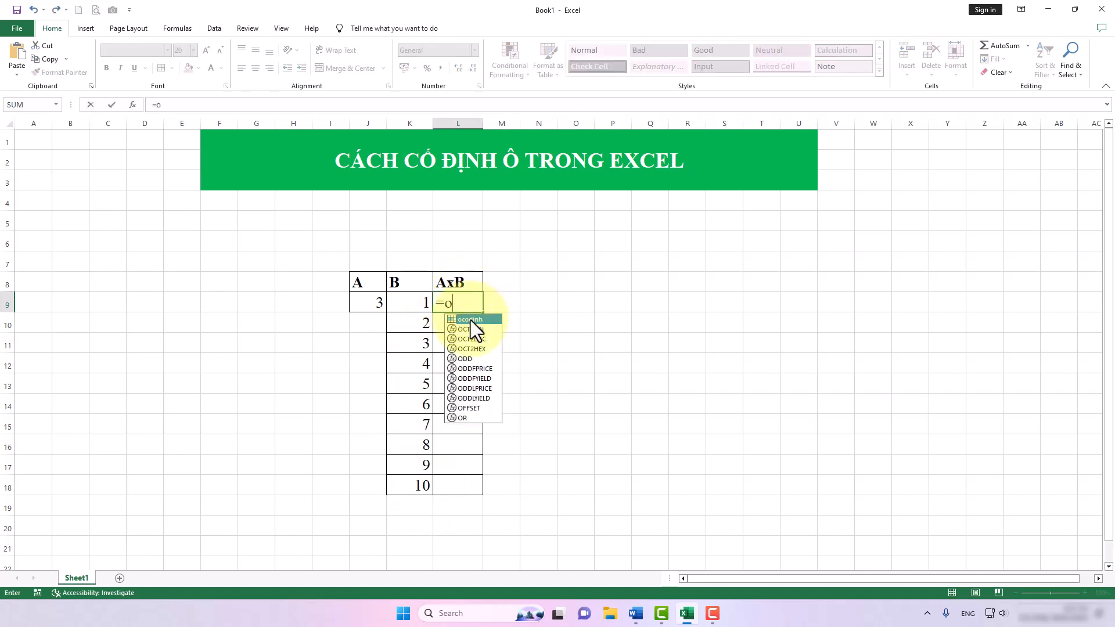
double_click(470, 319)
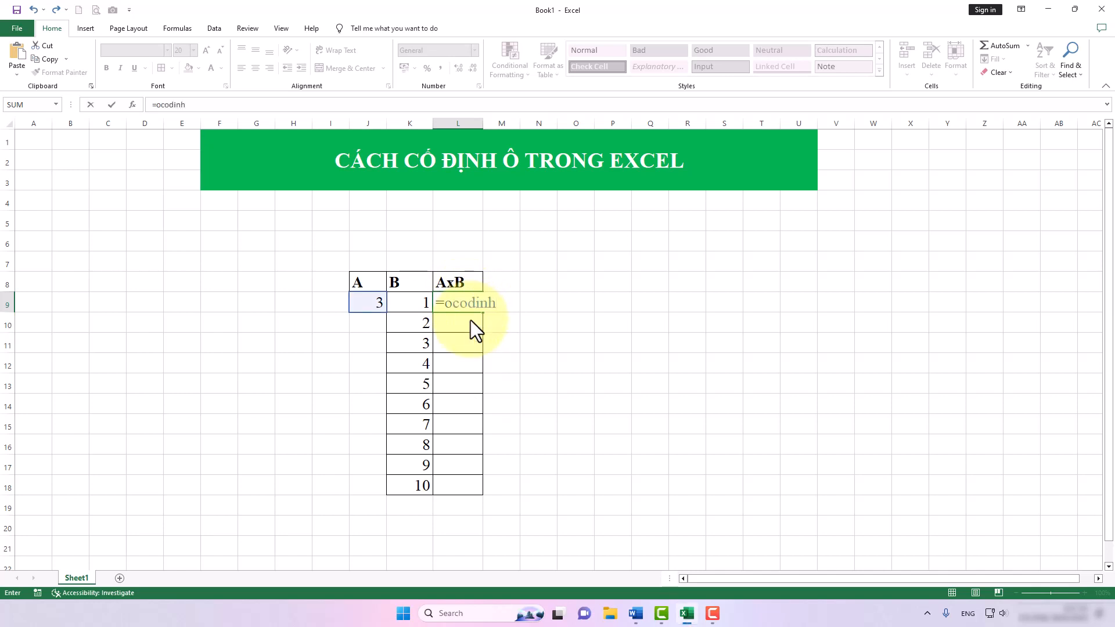
click(423, 302)
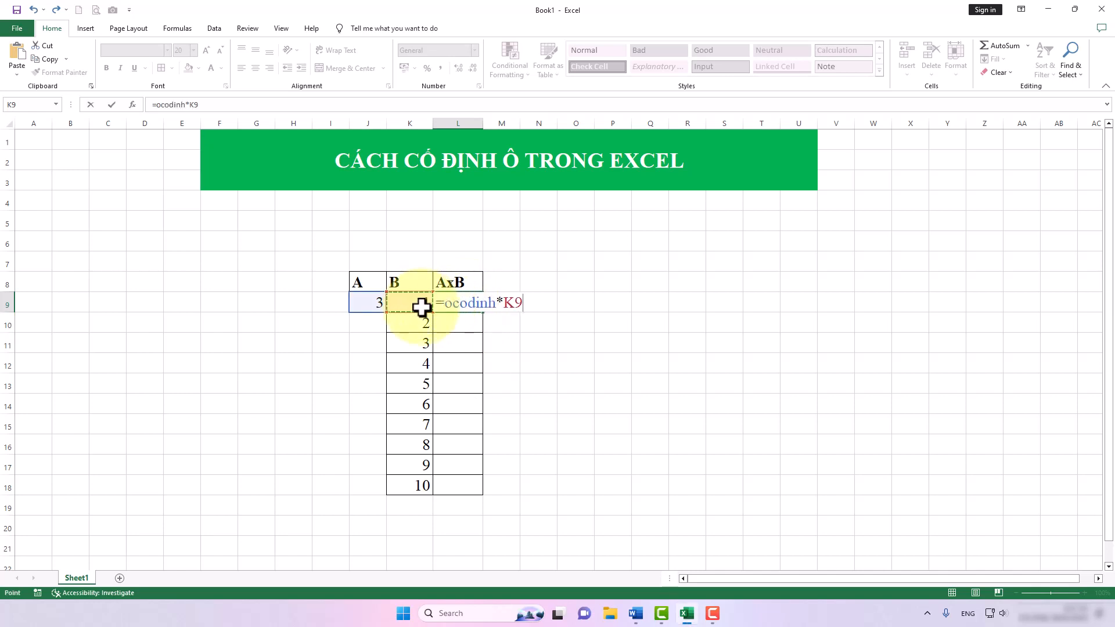
key(ctrl+Return)
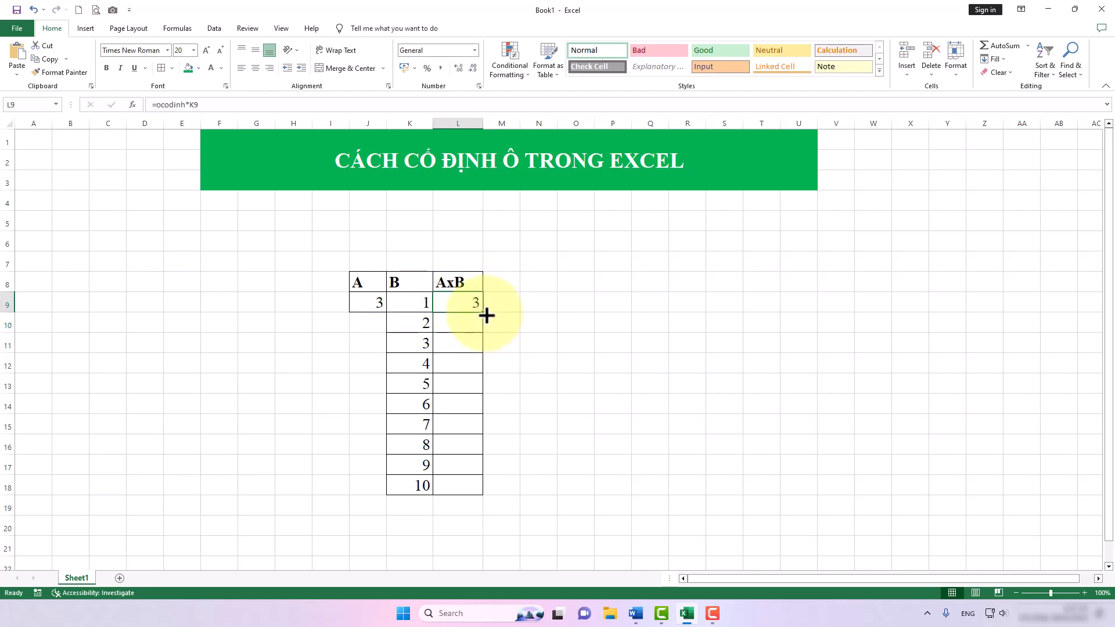
drag(484, 313, 491, 503)
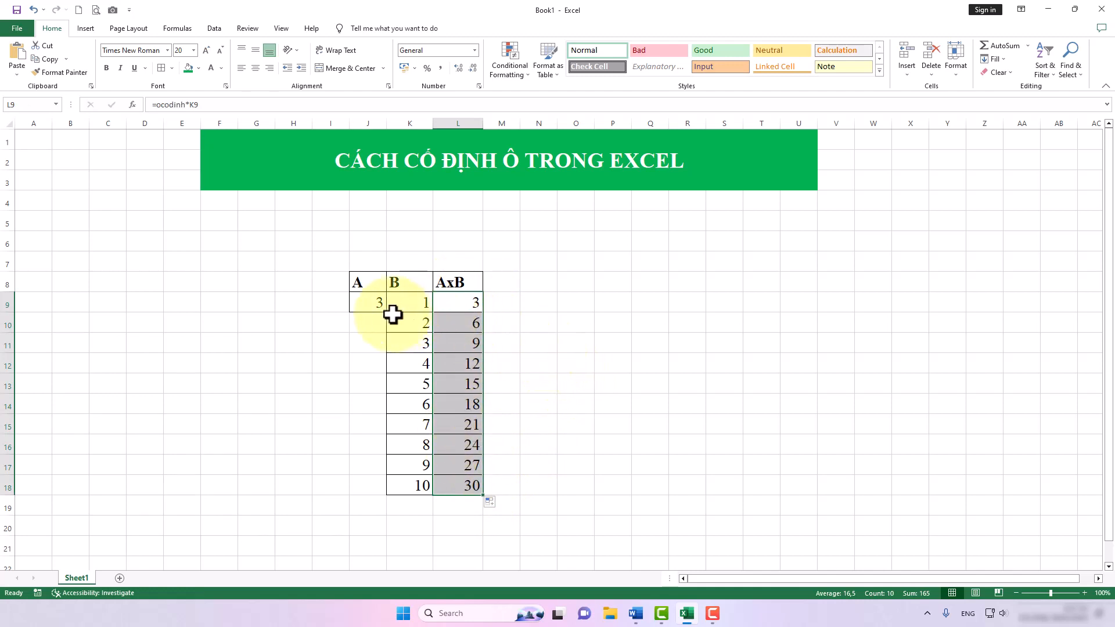
click(367, 303)
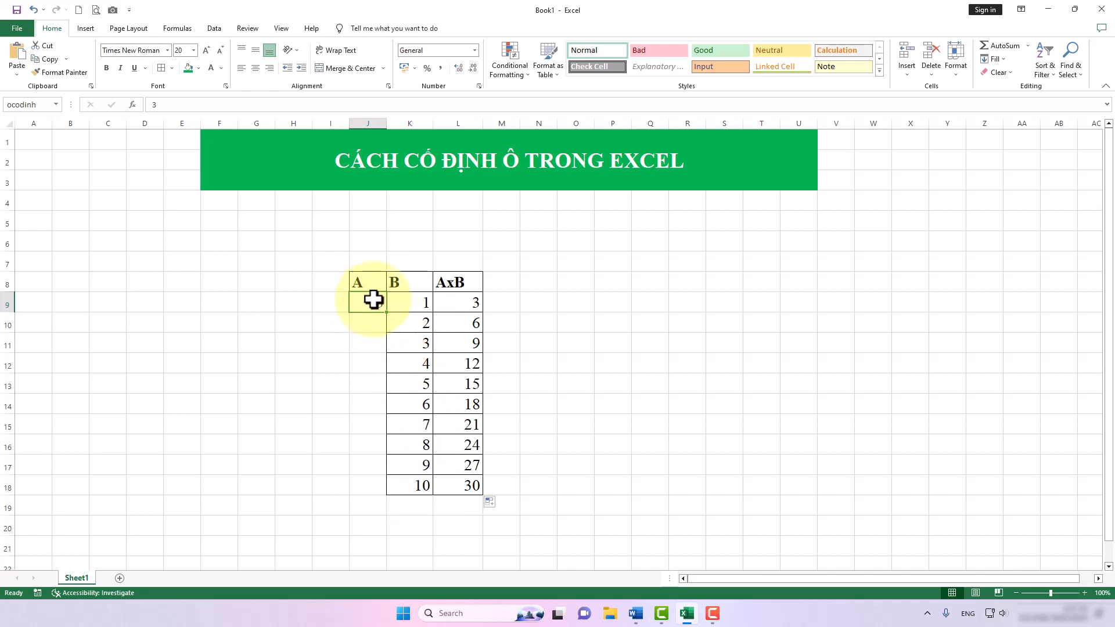
click(532, 226)
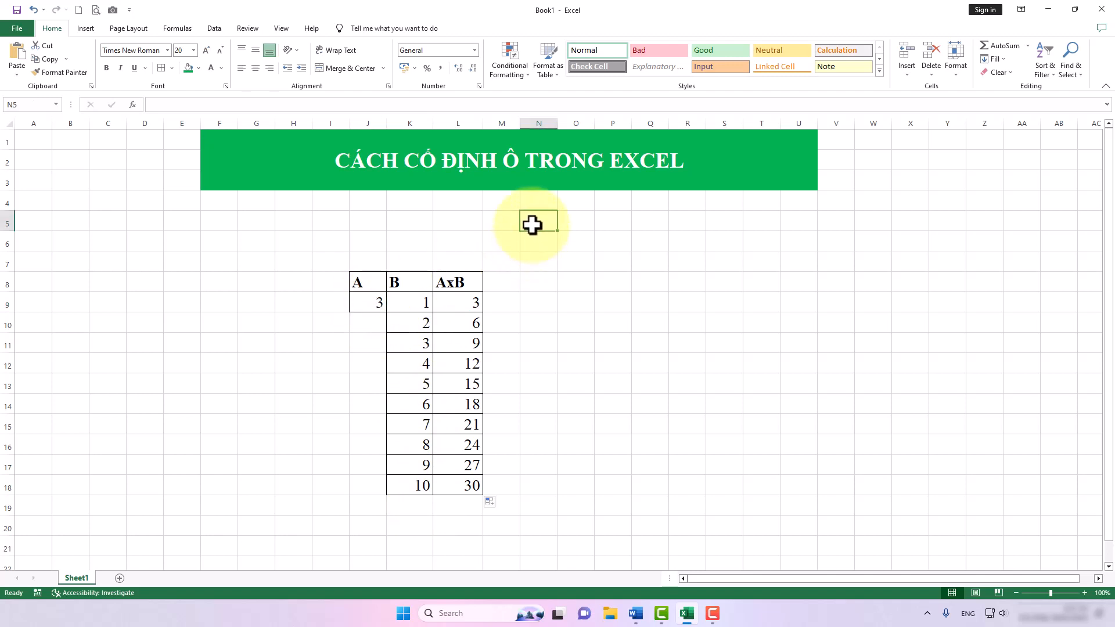